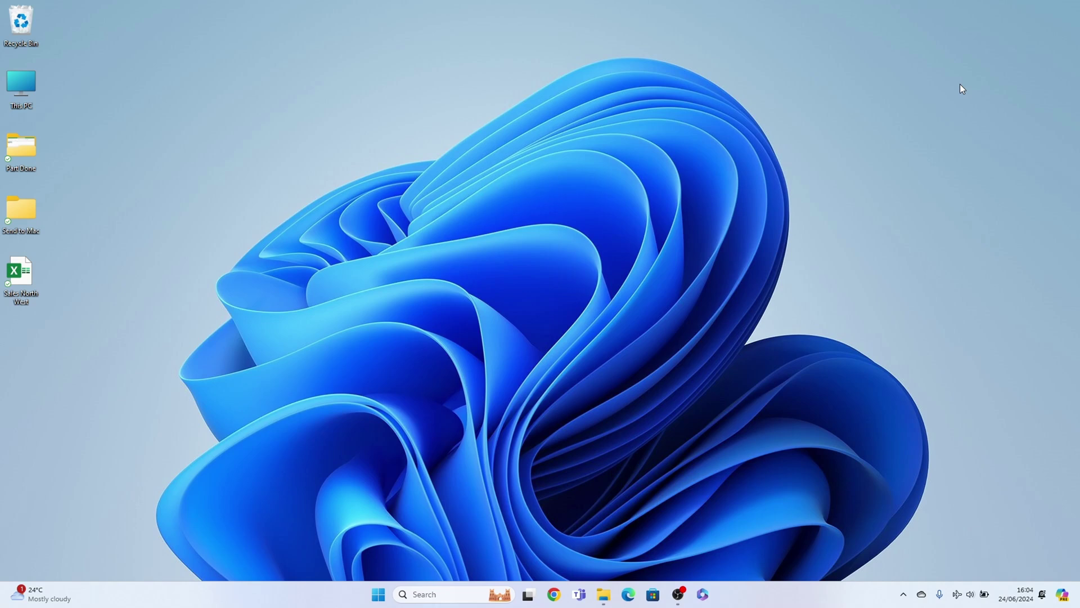
Step: Launch Device Manager from the Start quick-access list and expand Display adaptors
right_click(377, 596)
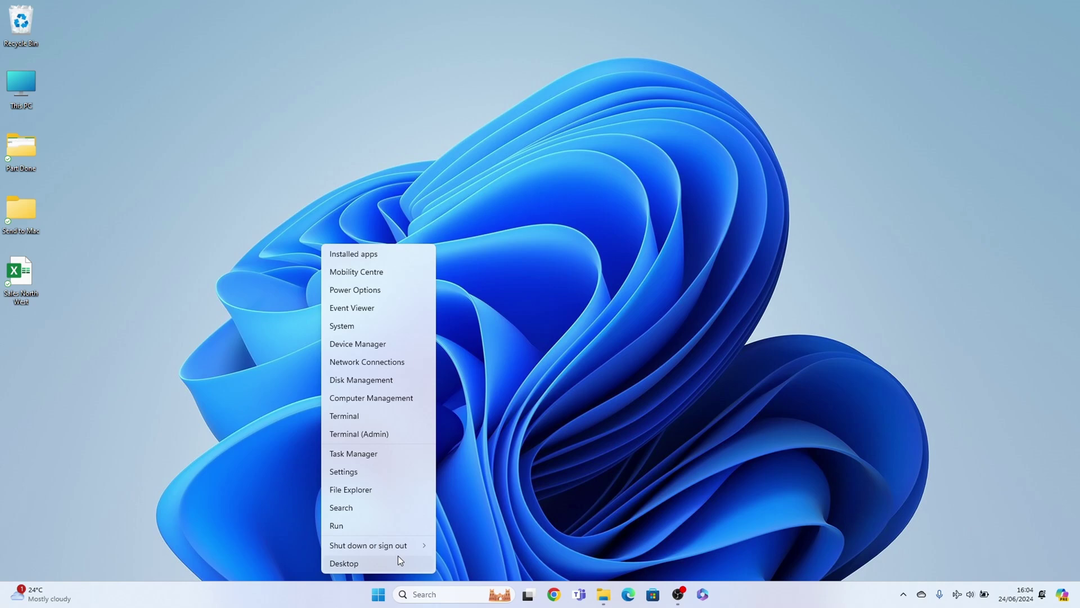
click(383, 347)
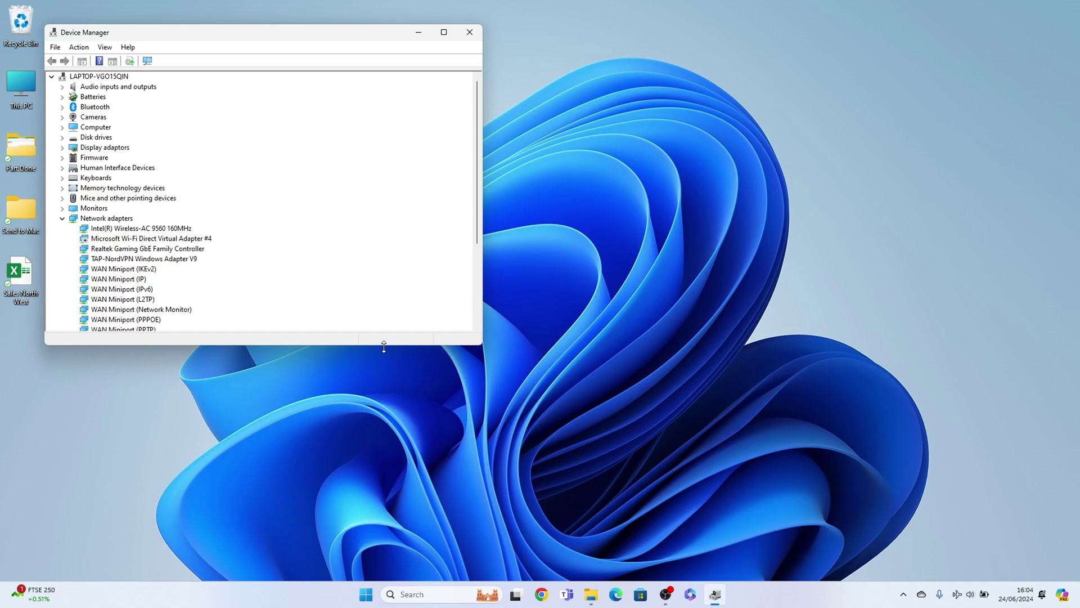
click(63, 148)
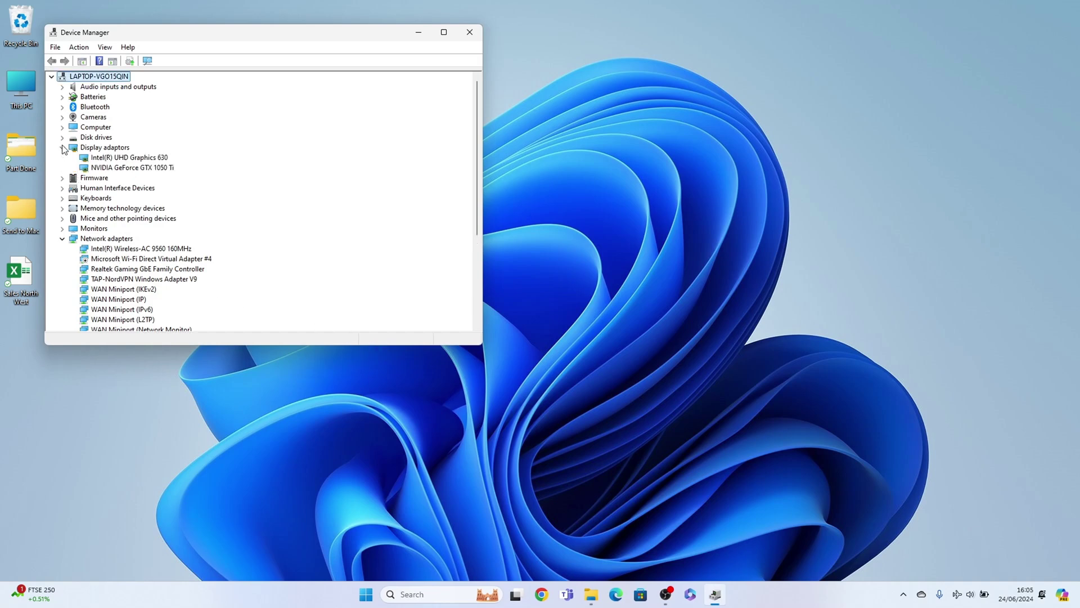
Step: Update the Intel UHD Graphics 630 driver via automatic search and dismiss the result
click(153, 162)
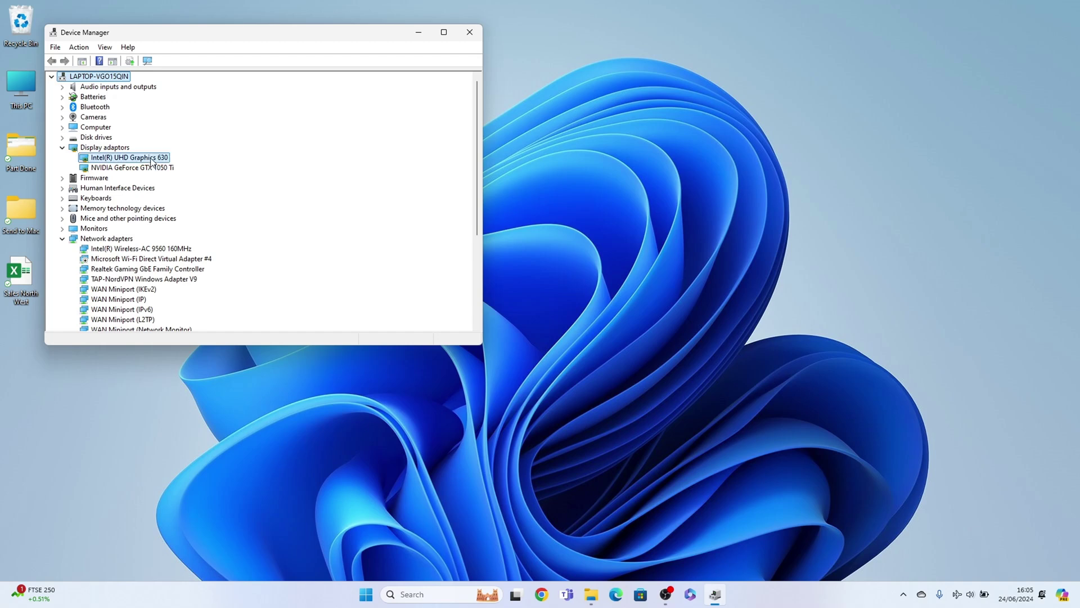
right_click(152, 162)
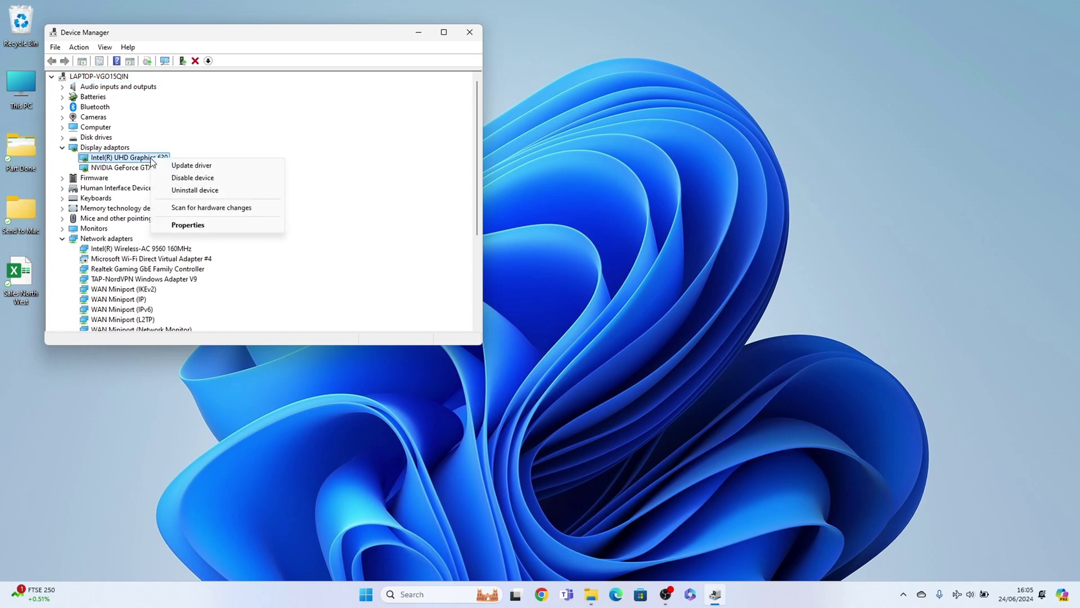
click(186, 167)
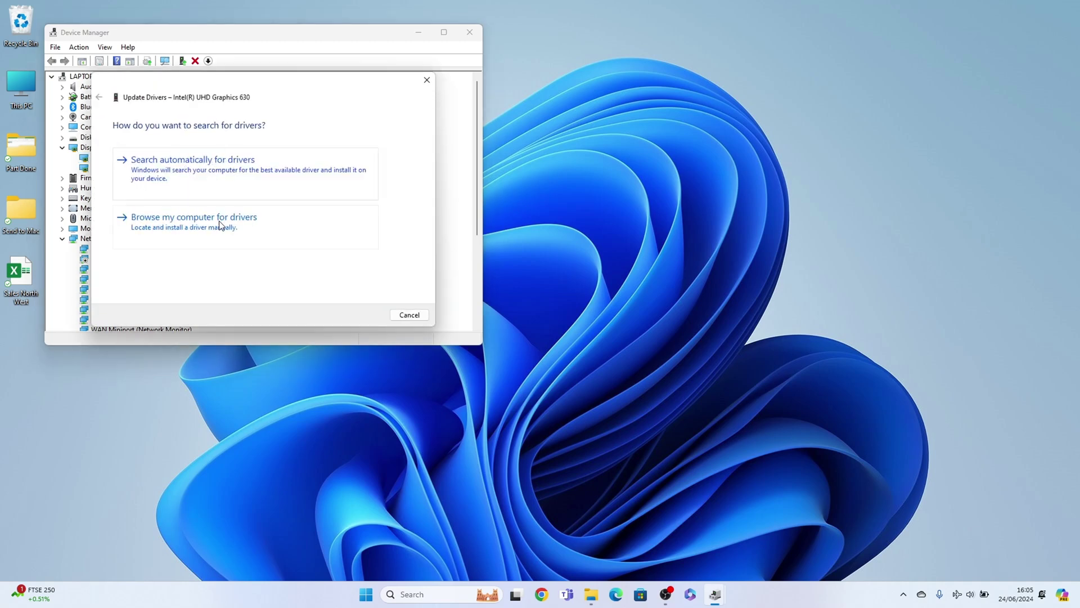
click(221, 184)
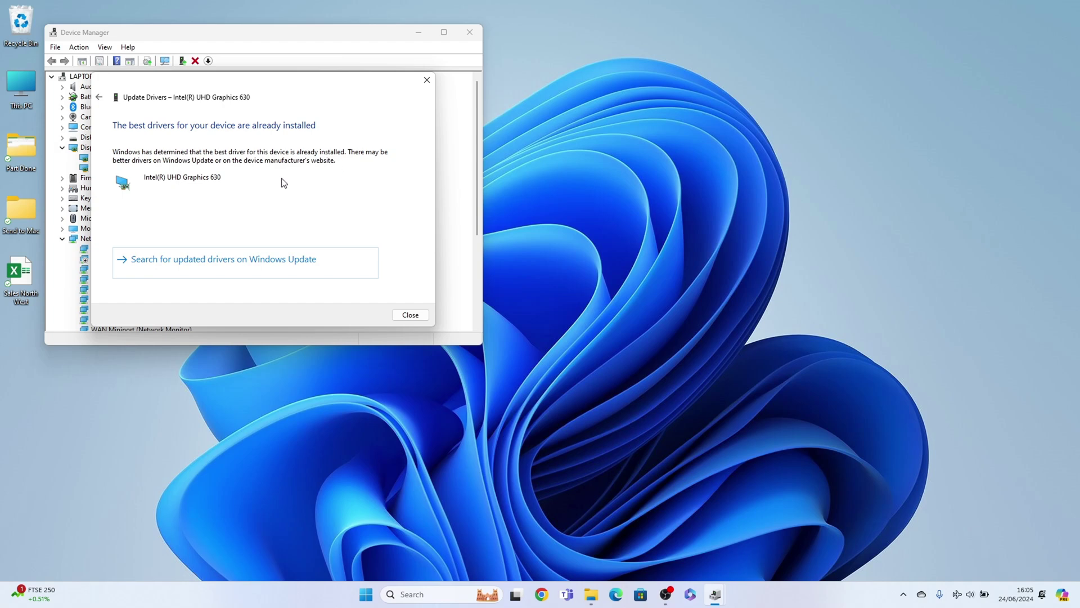
click(410, 314)
Step: Update the NVIDIA GeForce GTX 1050 Ti driver via automatic search, then close Device Manager
click(101, 169)
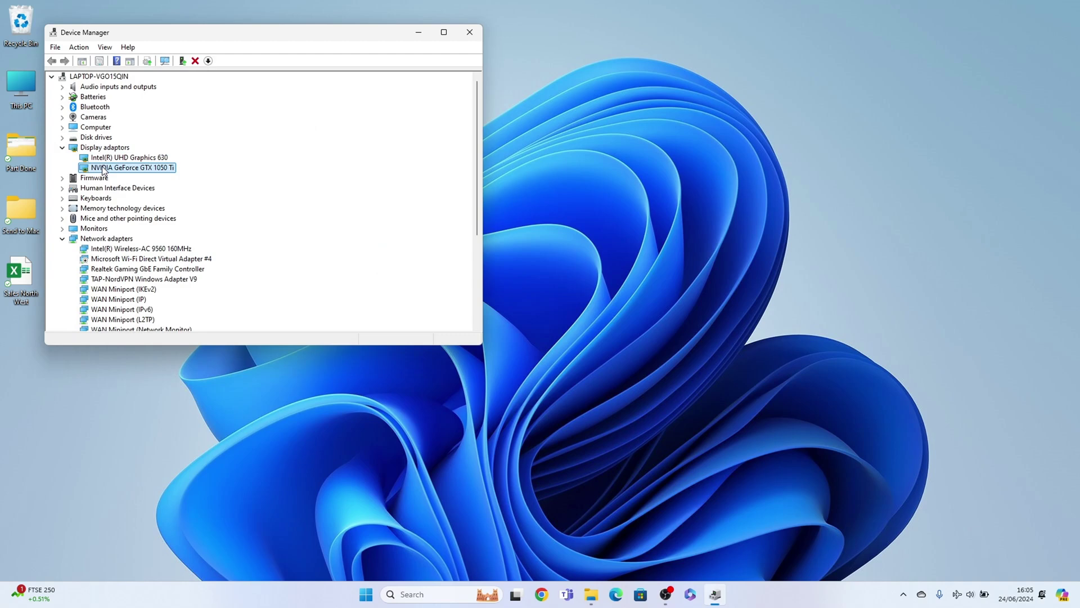
right_click(102, 169)
click(122, 173)
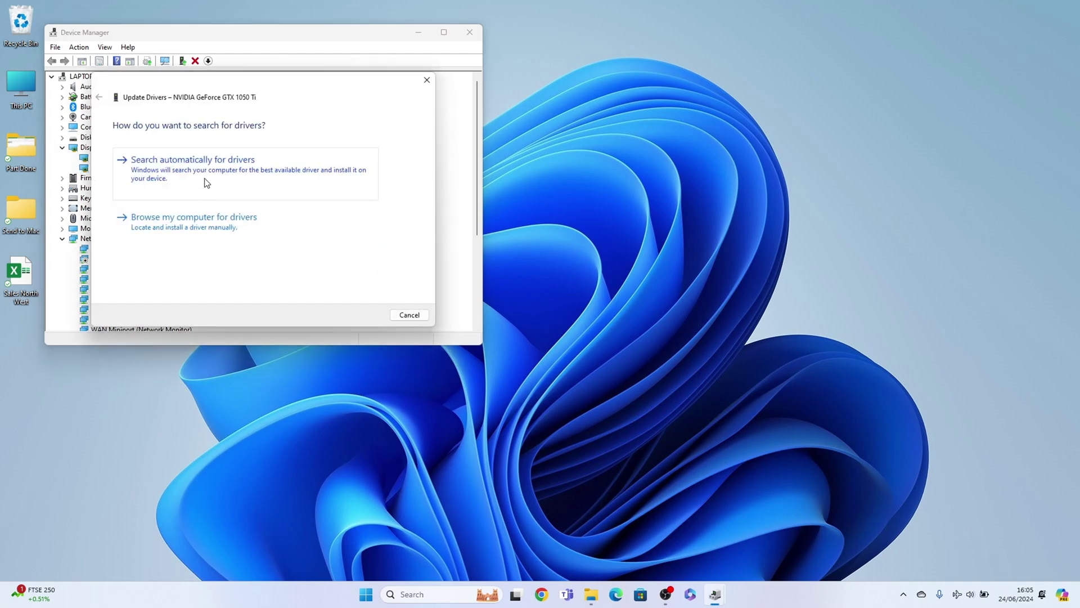
click(204, 183)
click(410, 315)
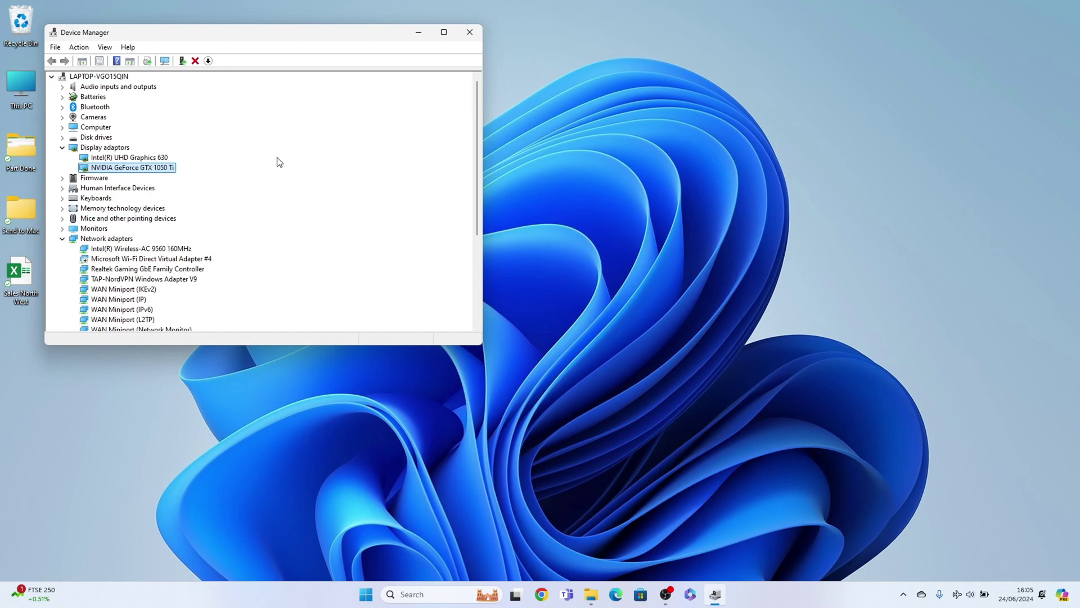
click(469, 32)
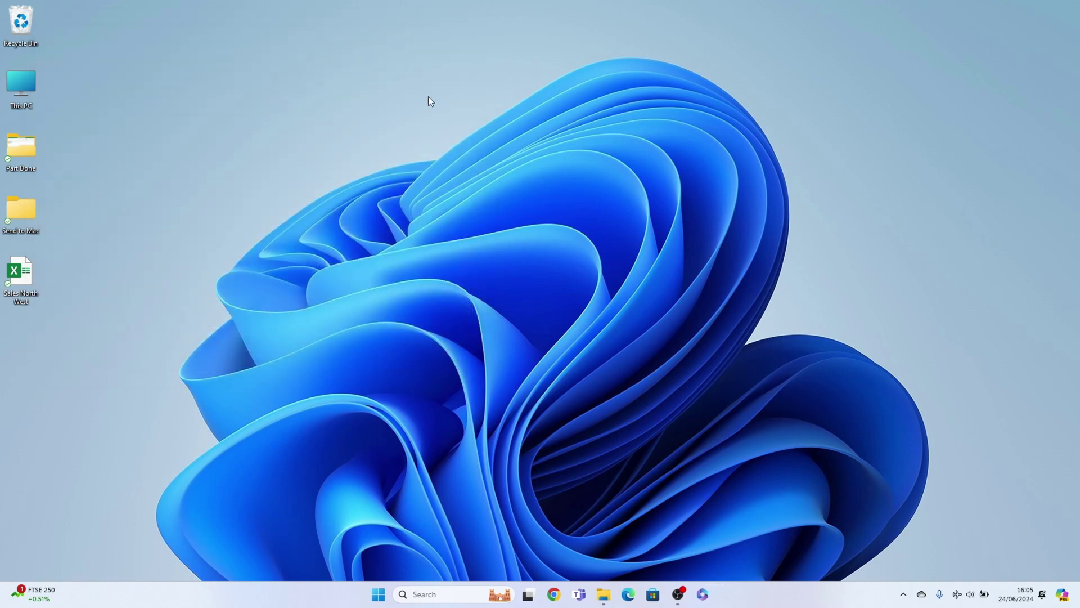
Step: Reach Display settings from the desktop menu and go to the Advanced display page for Display 1
right_click(367, 277)
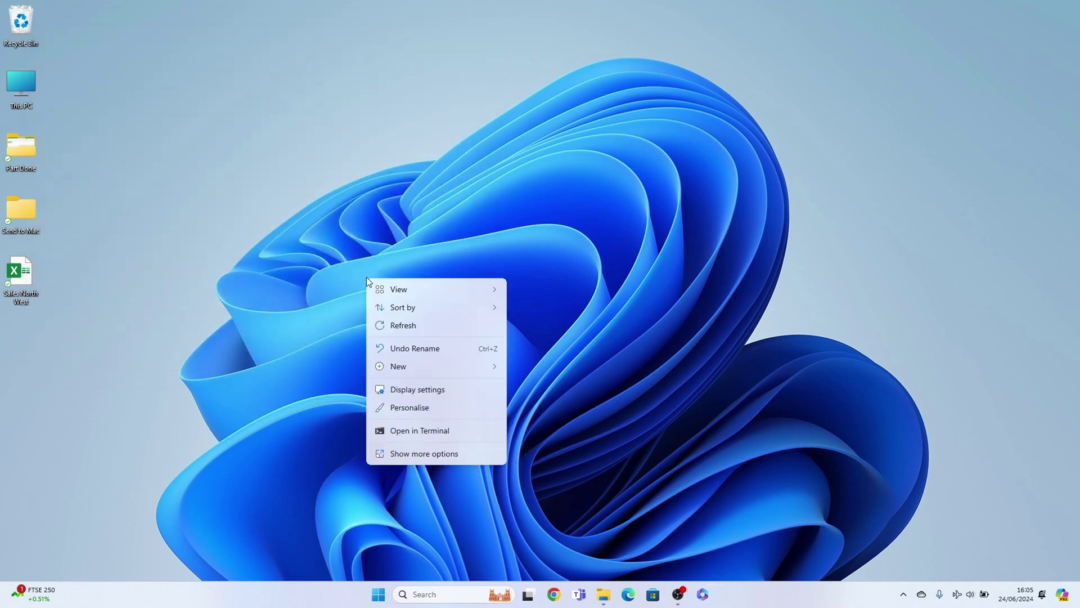
click(416, 393)
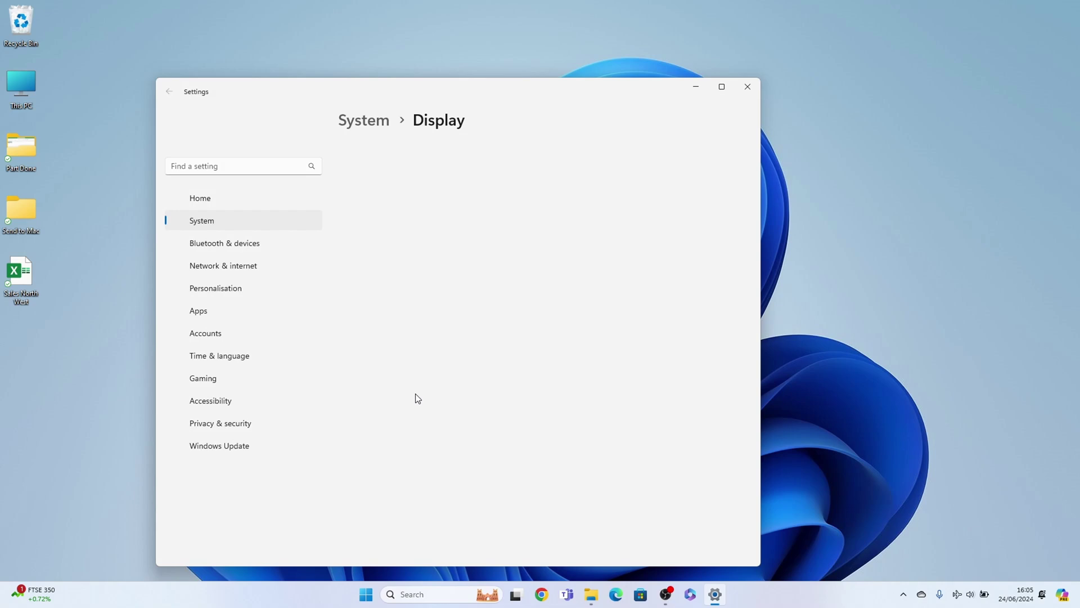
click(367, 592)
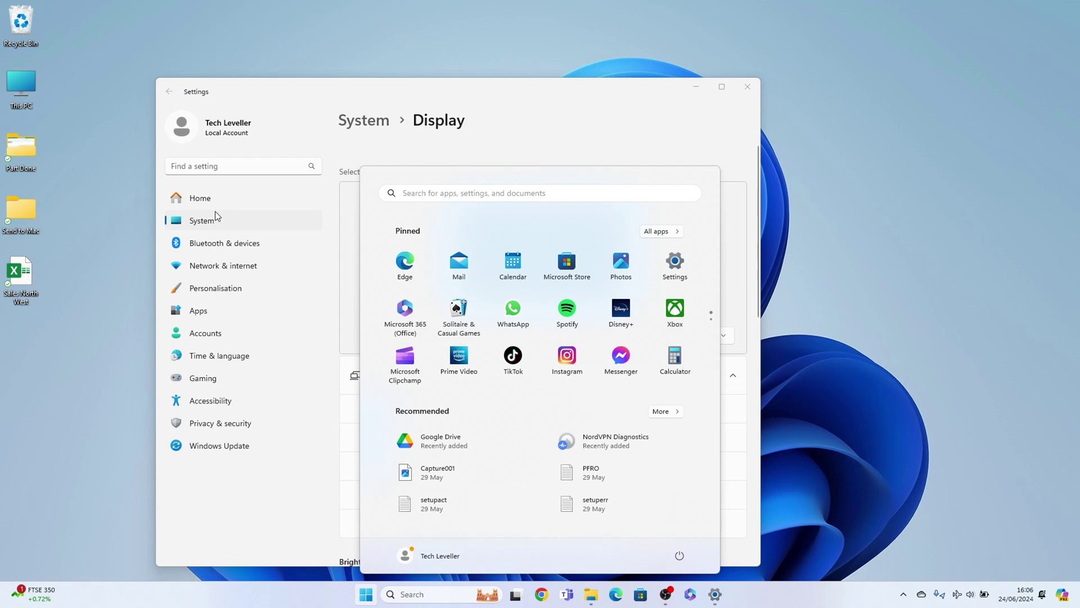
click(436, 159)
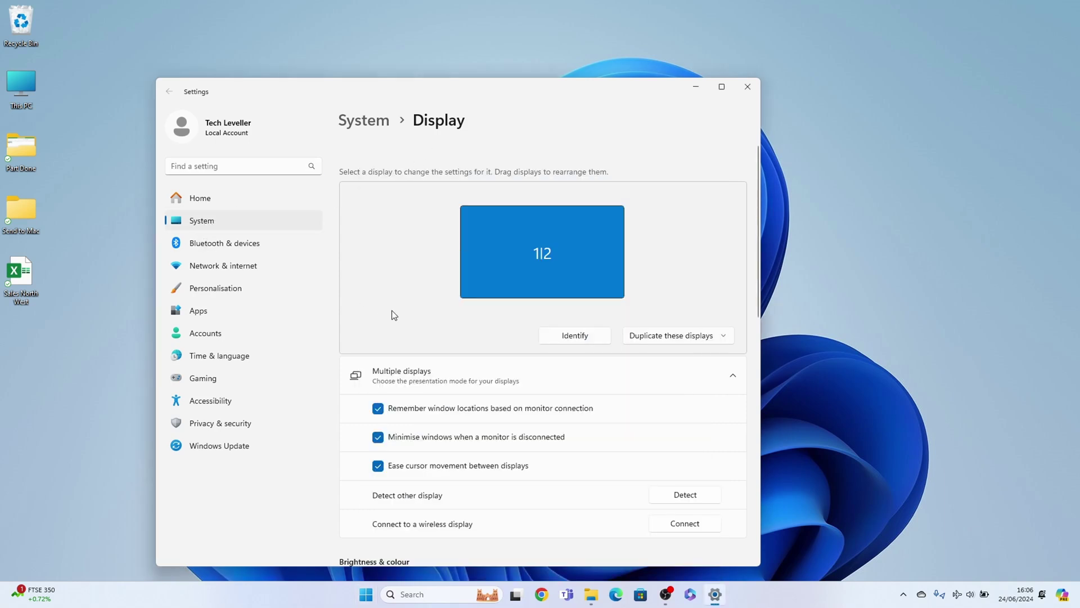
scroll(391, 313, down, 1)
scroll(390, 325, down, 2)
scroll(389, 335, down, 1)
scroll(388, 342, down, 1)
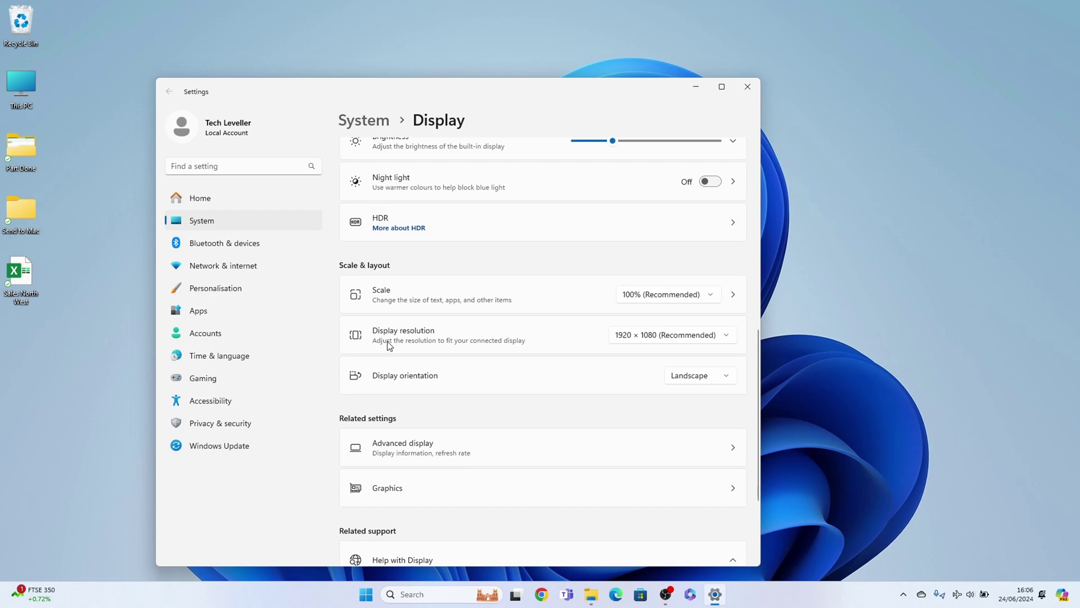
scroll(388, 346, down, 2)
scroll(387, 354, down, 1)
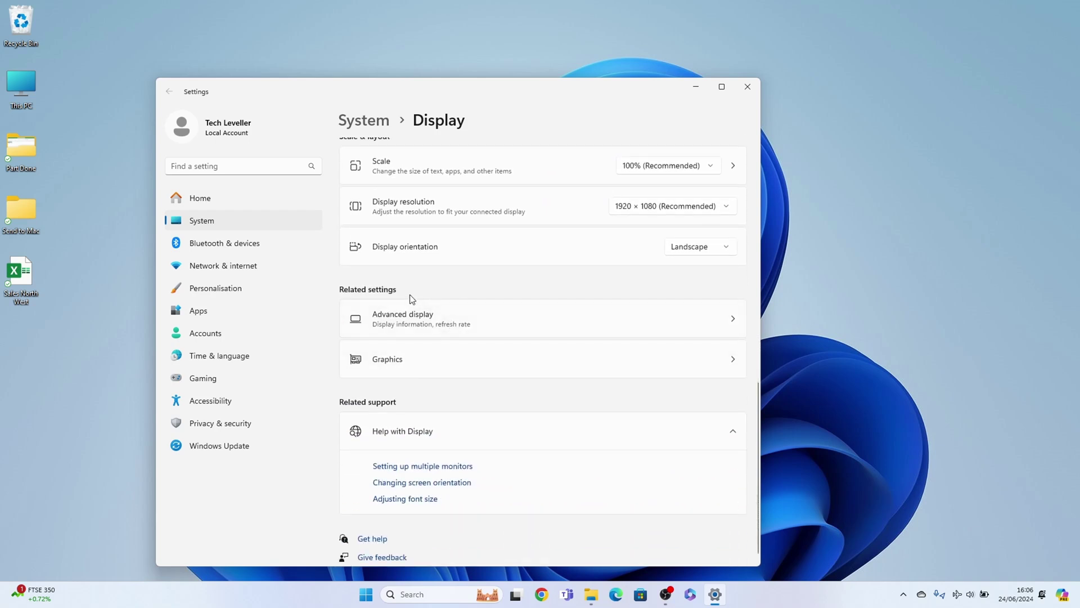
click(487, 324)
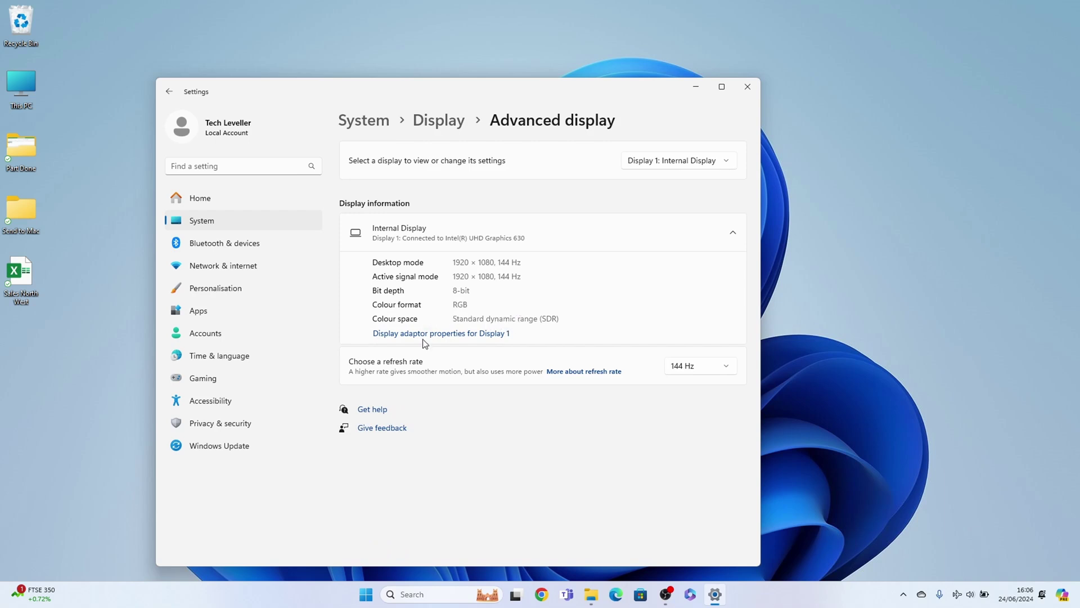
Step: Review the Display 1 adapter properties (Intel UHD 630, 128 MB dedicated memory), then close Settings
click(491, 335)
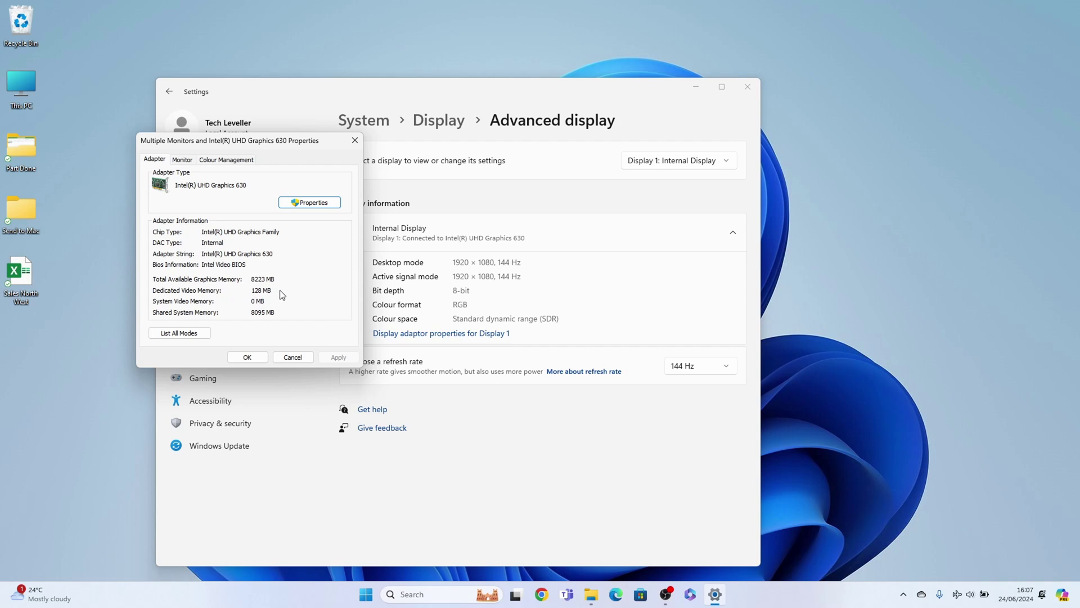
click(354, 140)
click(747, 86)
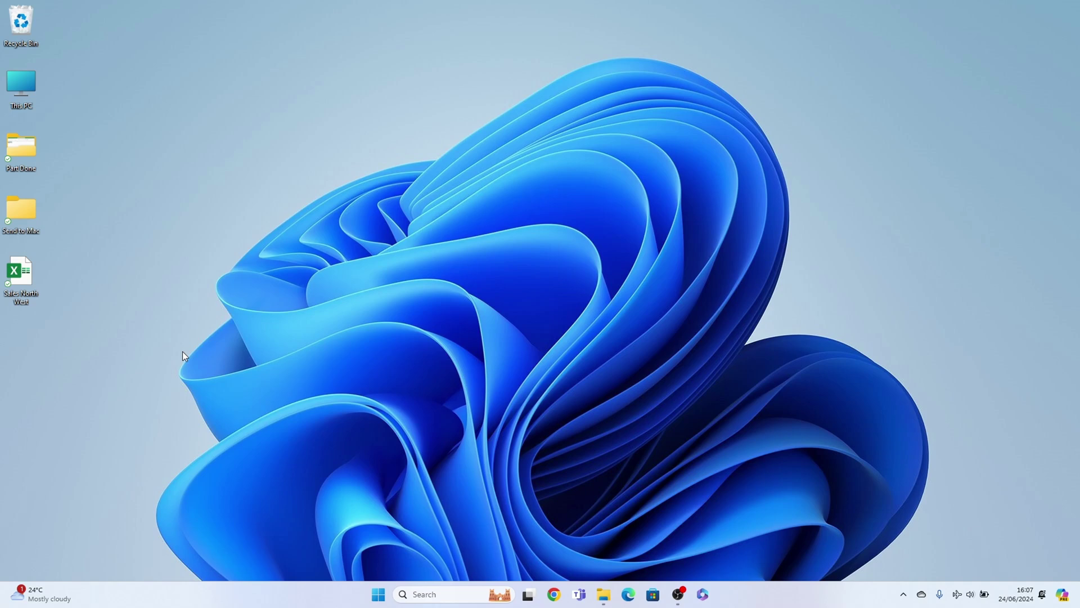
Step: Run regedit and expand HKEY_LOCAL_MACHINE > SOFTWARE > Intel in the tree
key(super+r)
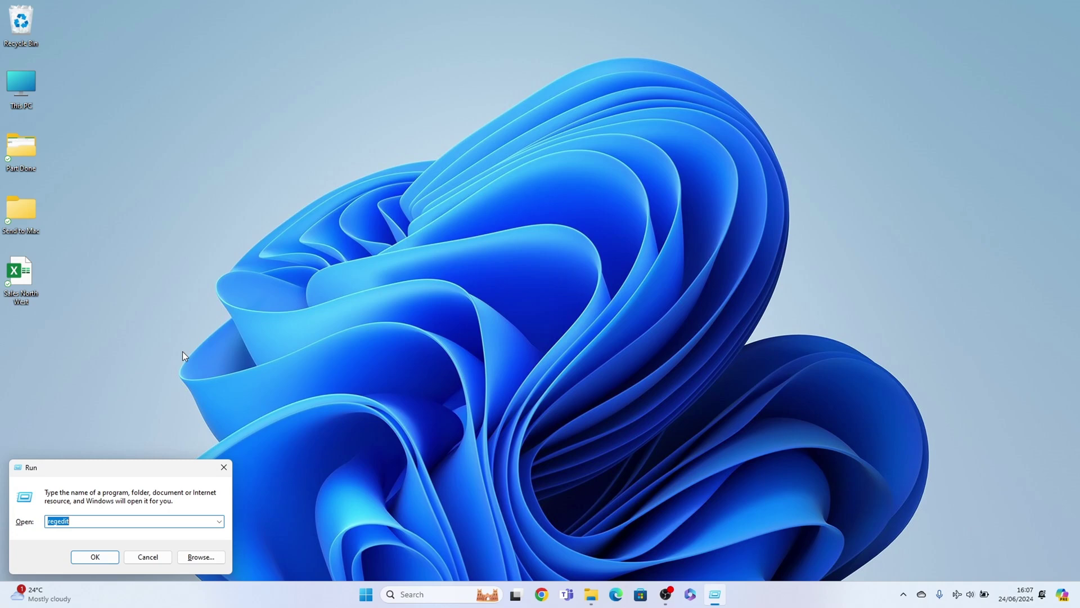
key(Return)
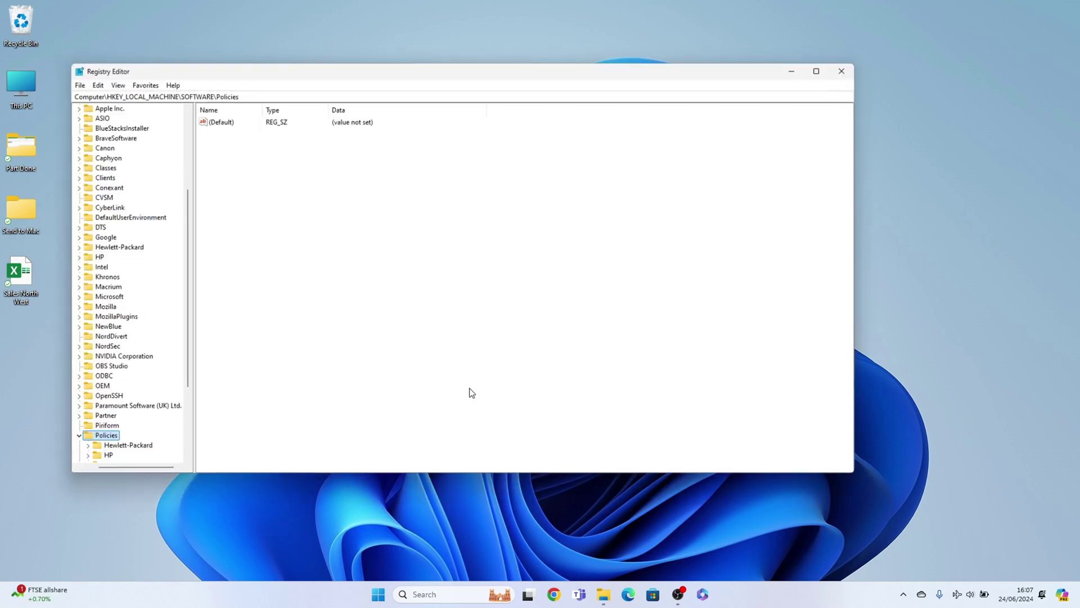
click(79, 136)
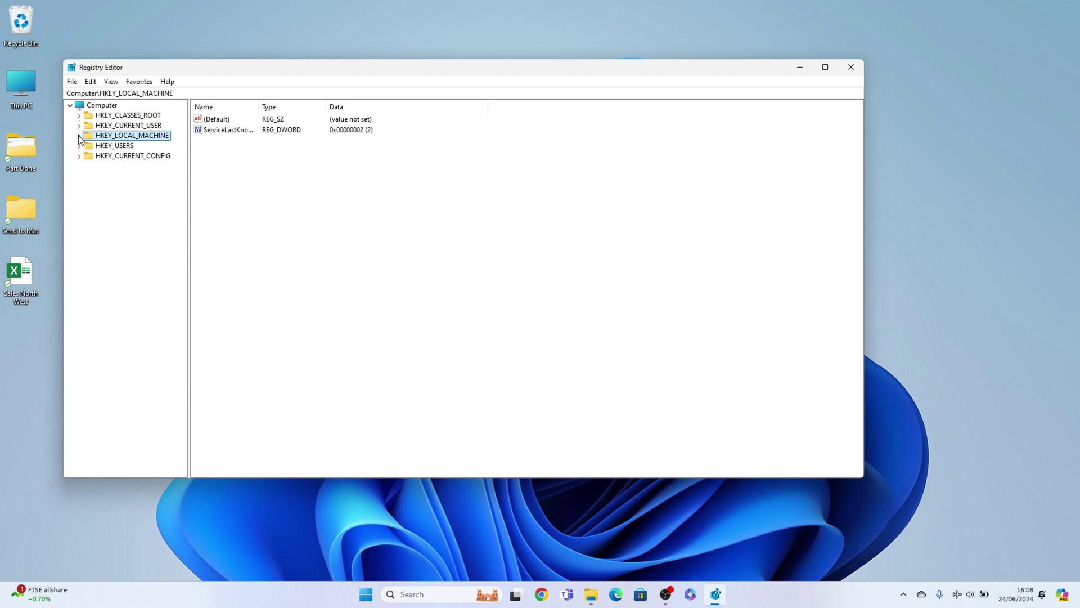
click(79, 137)
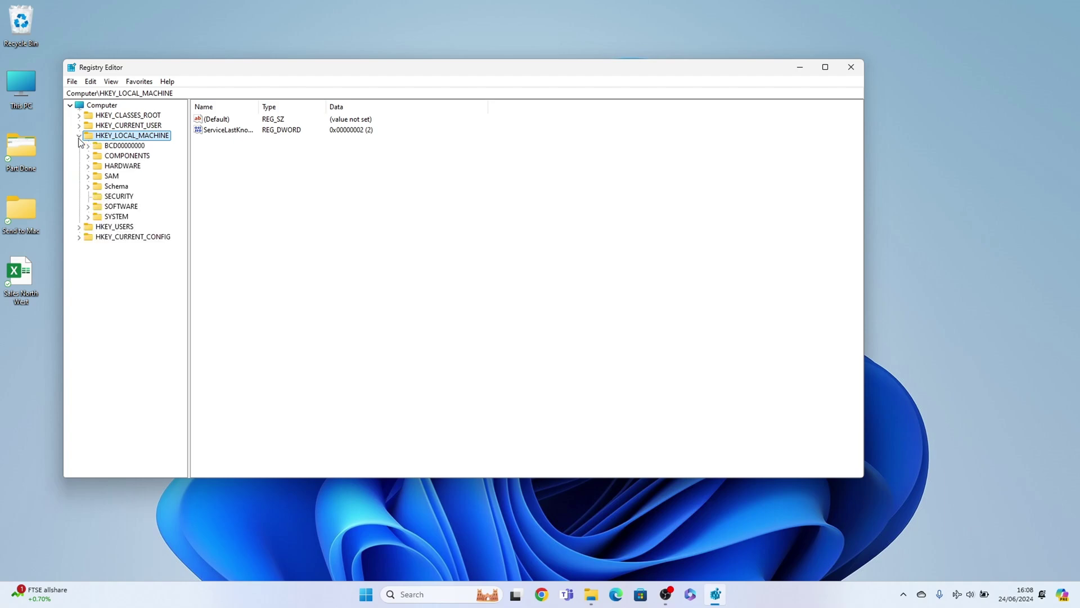
click(89, 207)
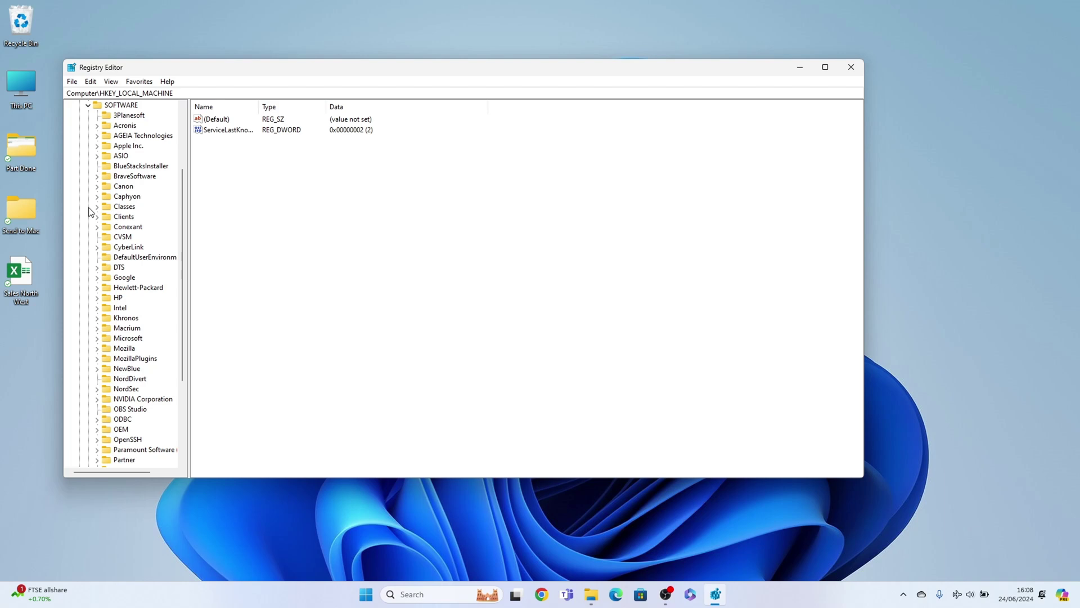
click(98, 308)
Step: Create a new subkey named GMM under the Intel key and focus its value list
right_click(117, 310)
mouse_move(145, 326)
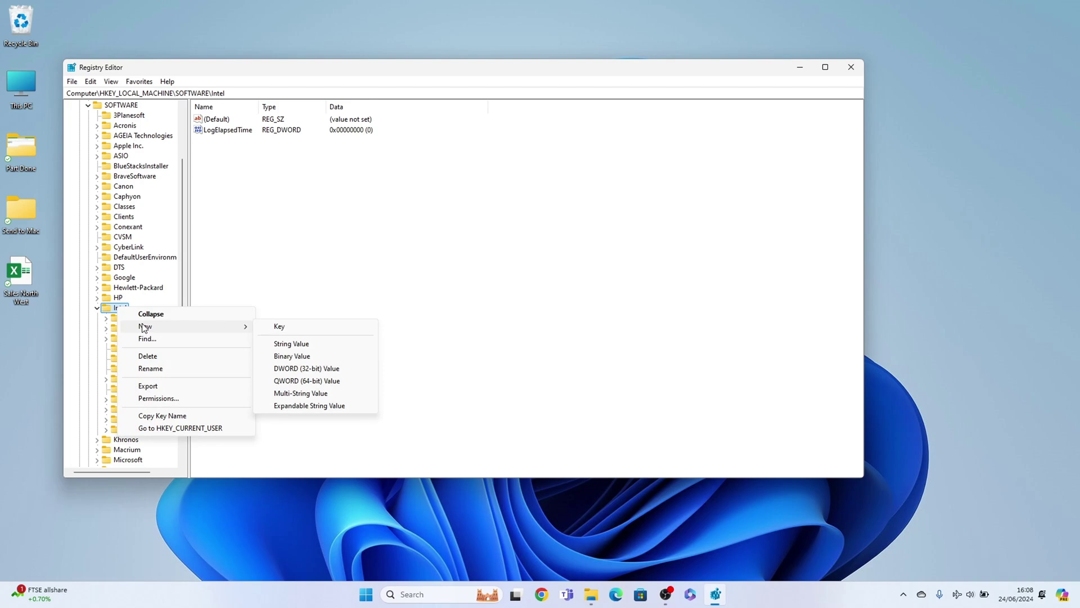
click(277, 327)
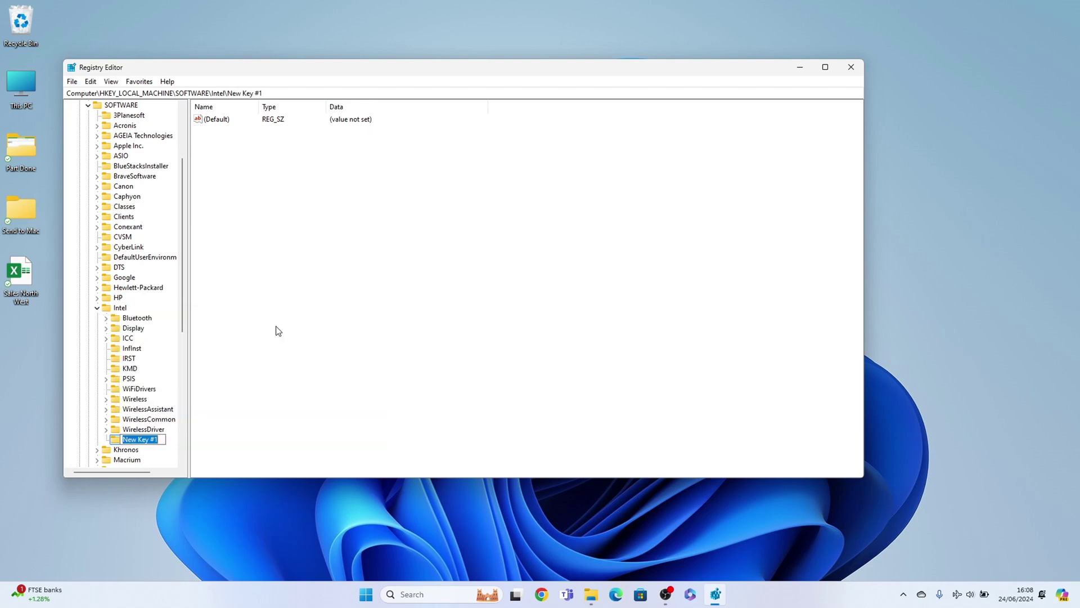
text(GMM)
key(Return)
click(282, 205)
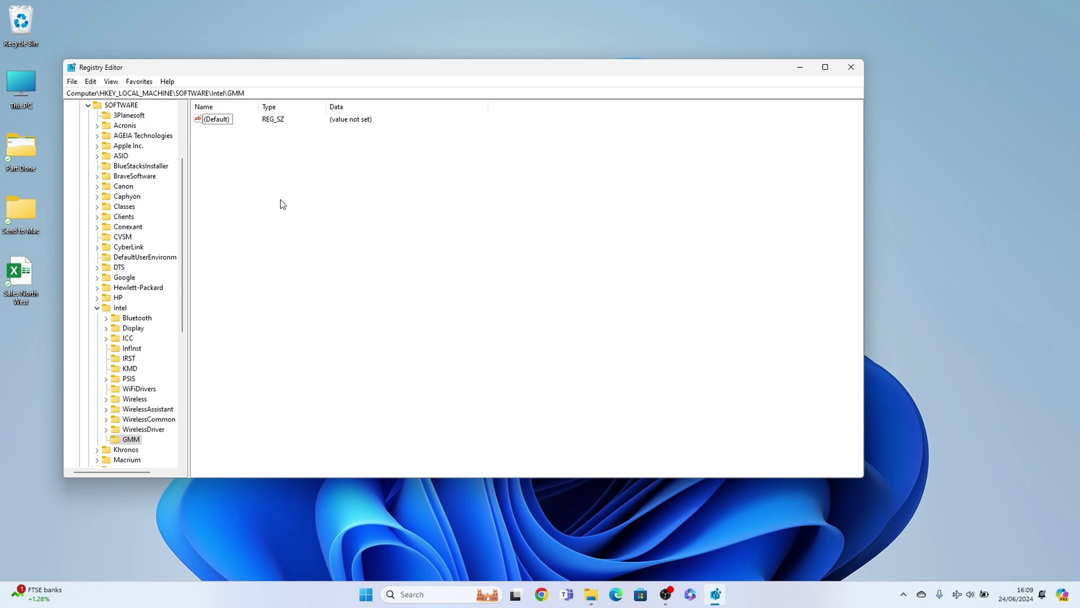
Step: Add a new DWORD (32-bit) value in GMM and name it DedicatedSegmentSize
right_click(281, 204)
mouse_move(310, 206)
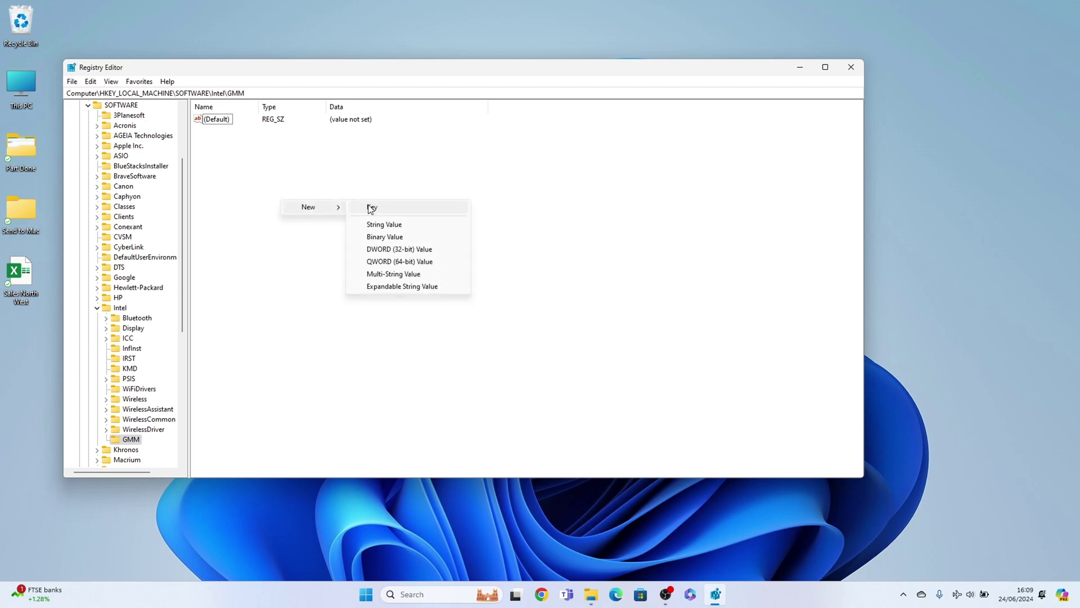
click(442, 251)
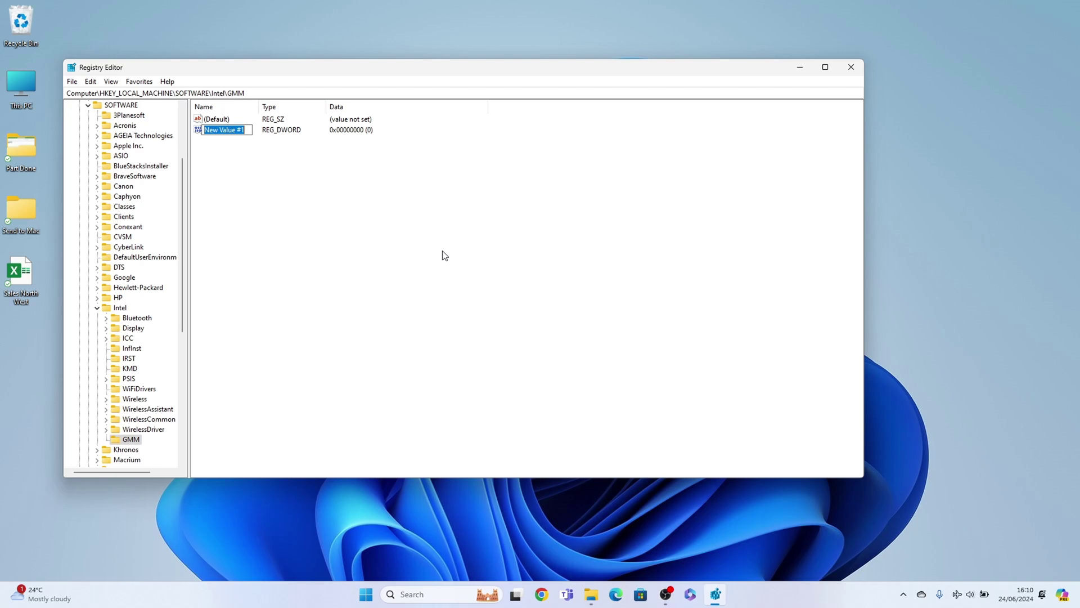
text(DedicatedSe)
text(gmentSize)
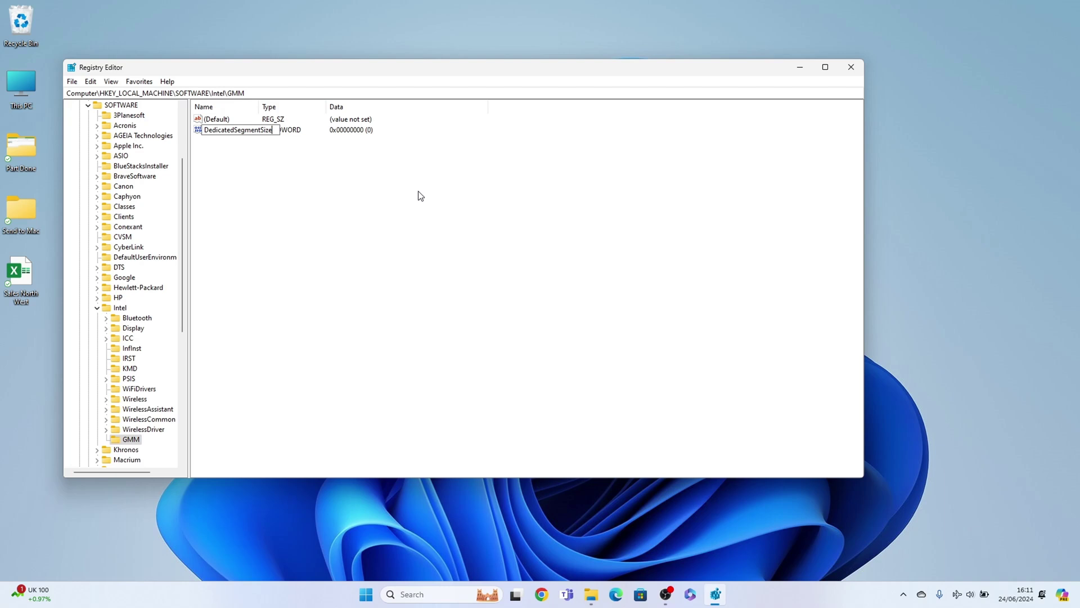
key(Return)
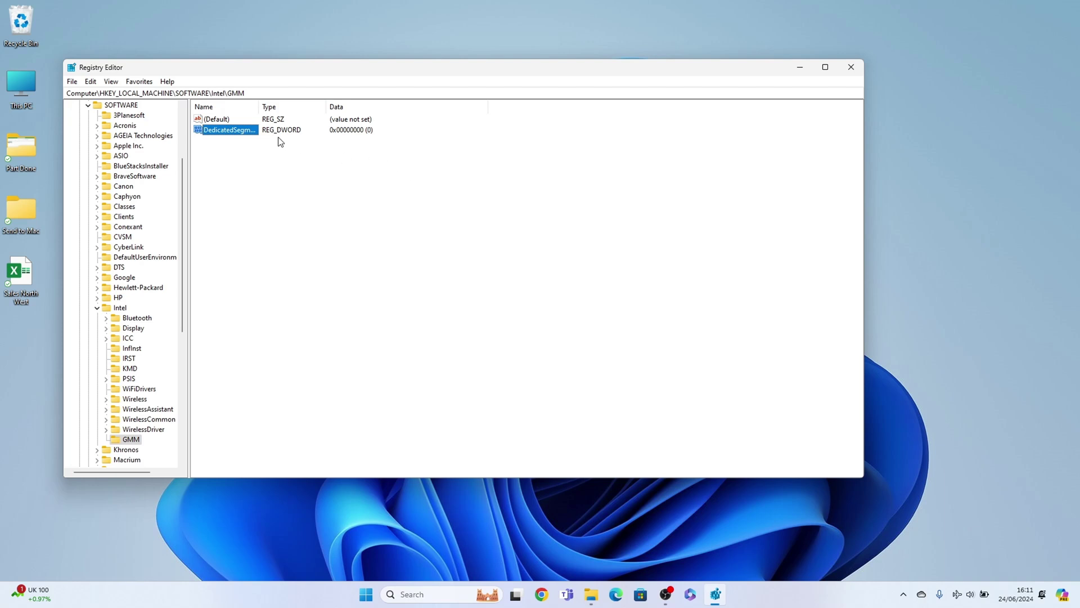
right_click(238, 130)
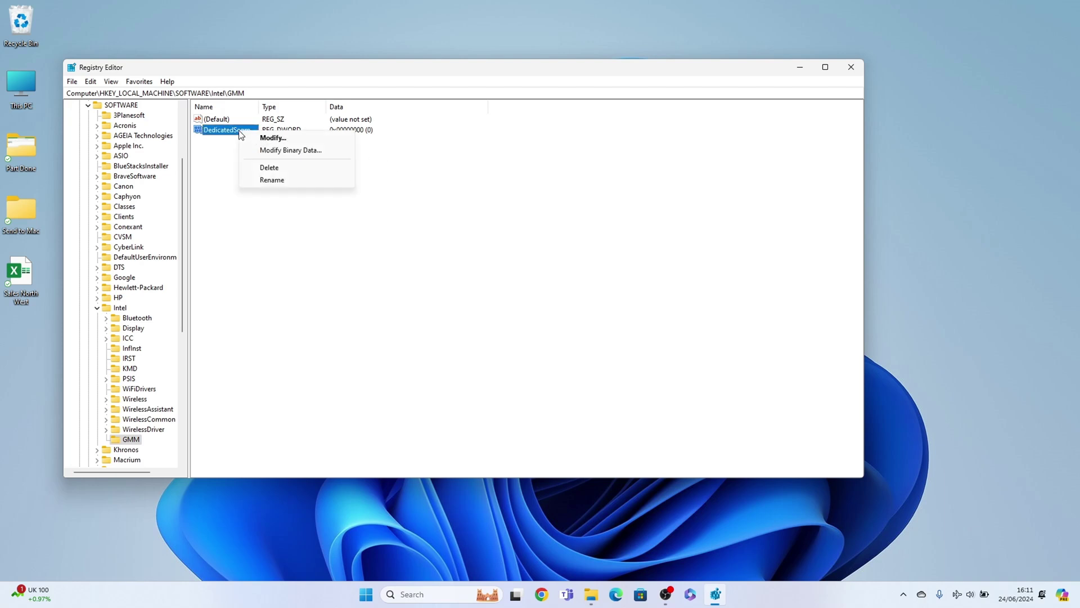
click(274, 139)
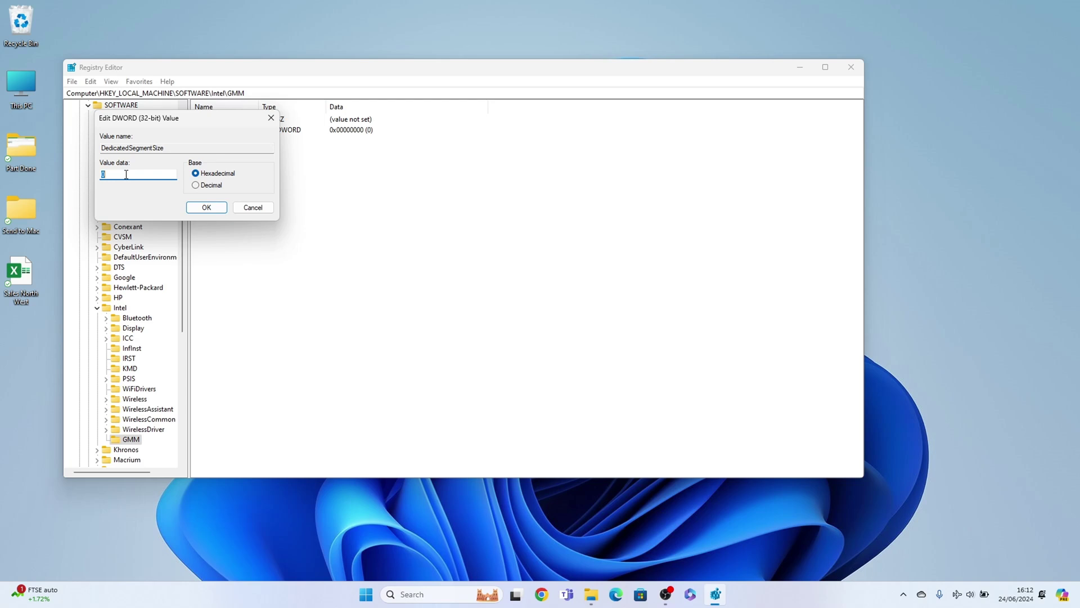
text(2048)
click(209, 213)
click(207, 207)
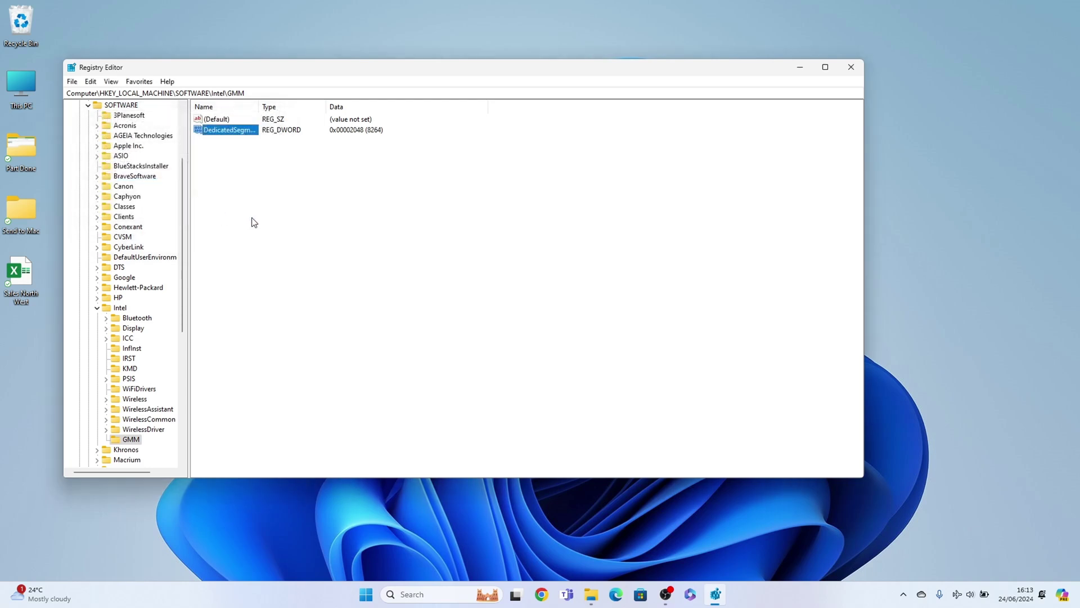